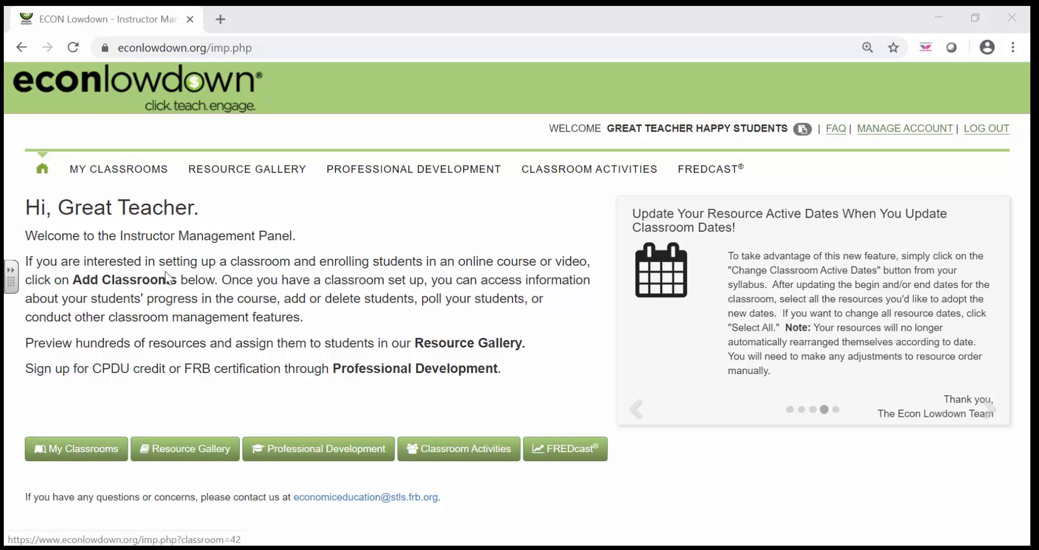
Open the classrooms area and name the new classroom 1st Hour Economics.
{"action": "left_click", "coordinate": [85, 453]}
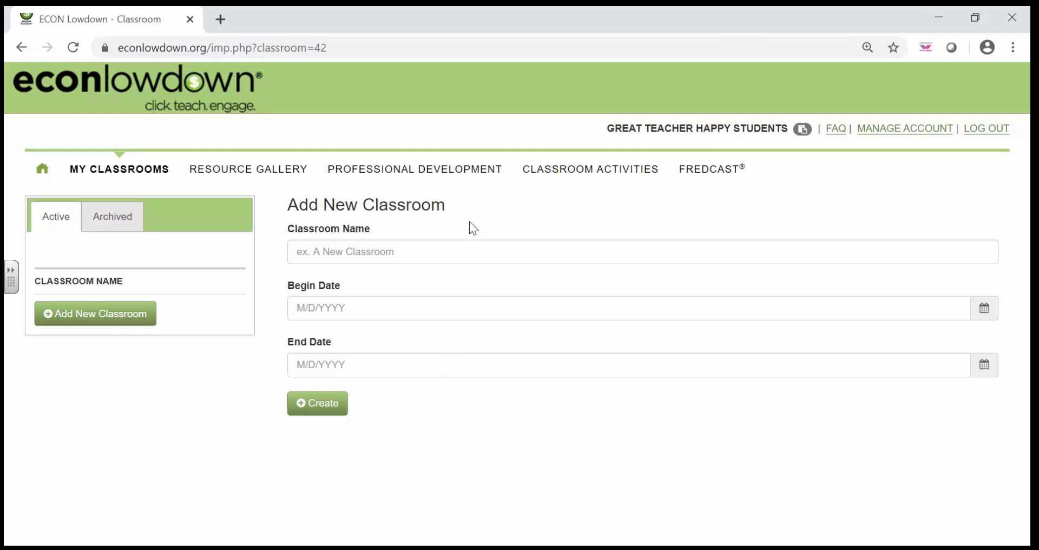
{"action": "left_click", "coordinate": [461, 252]}
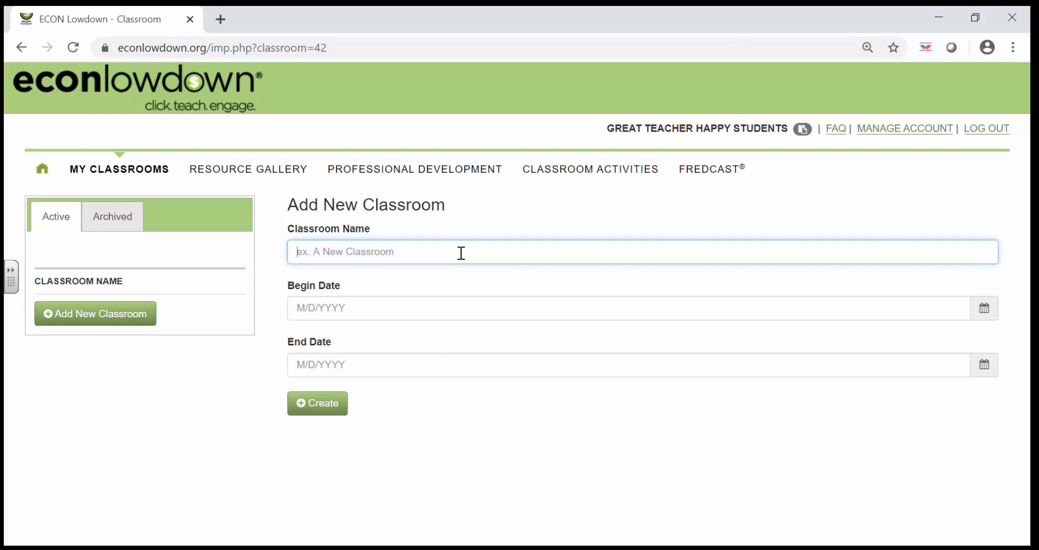
{"action": "type", "text": "1st Hour "}
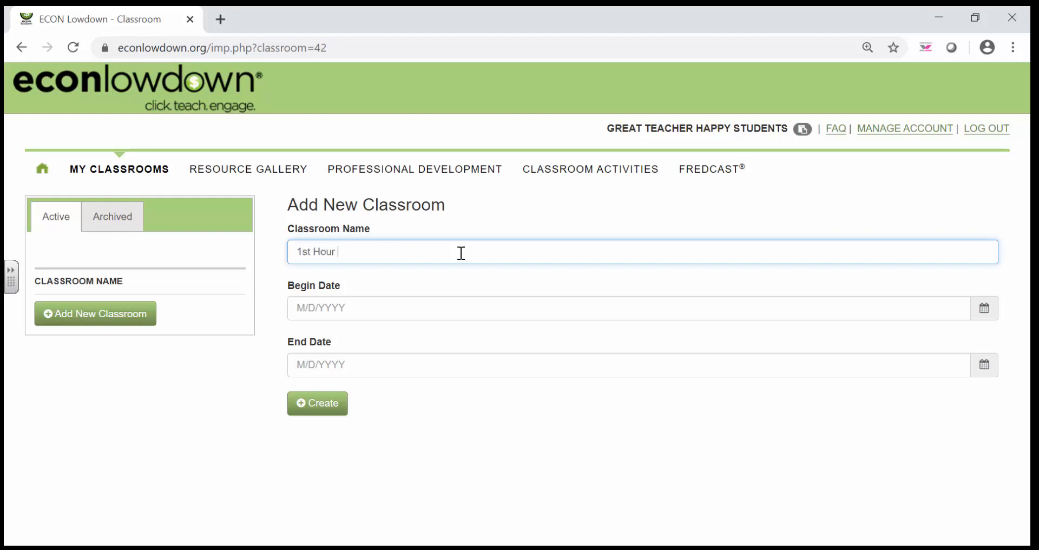
{"action": "type", "text": "Economics"}
Set the classroom's begin date to 3/20/2020 and end date to 4/27/2020, and create it.
{"action": "left_click", "coordinate": [983, 309]}
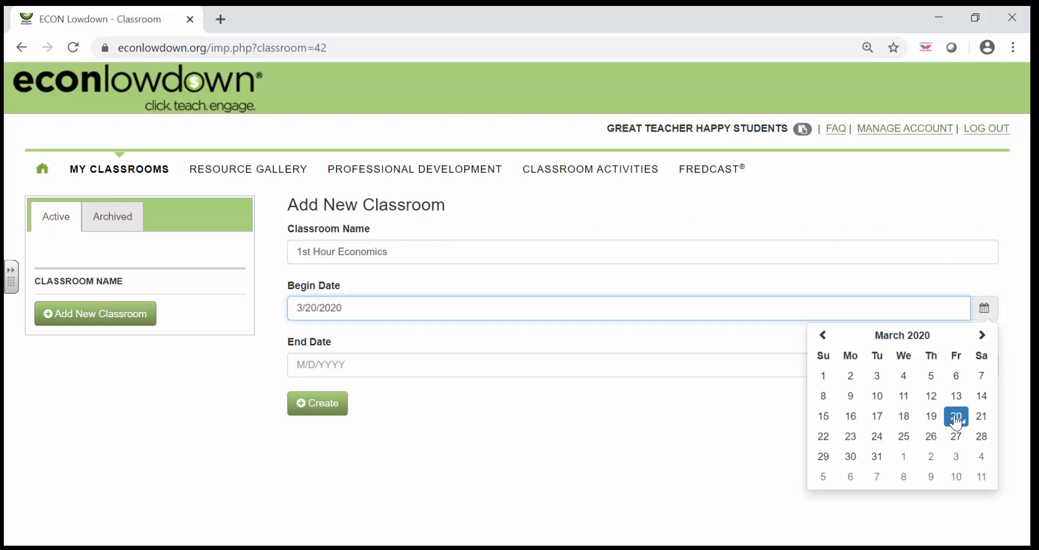
{"action": "left_click", "coordinate": [956, 418]}
{"action": "left_click", "coordinate": [983, 364]}
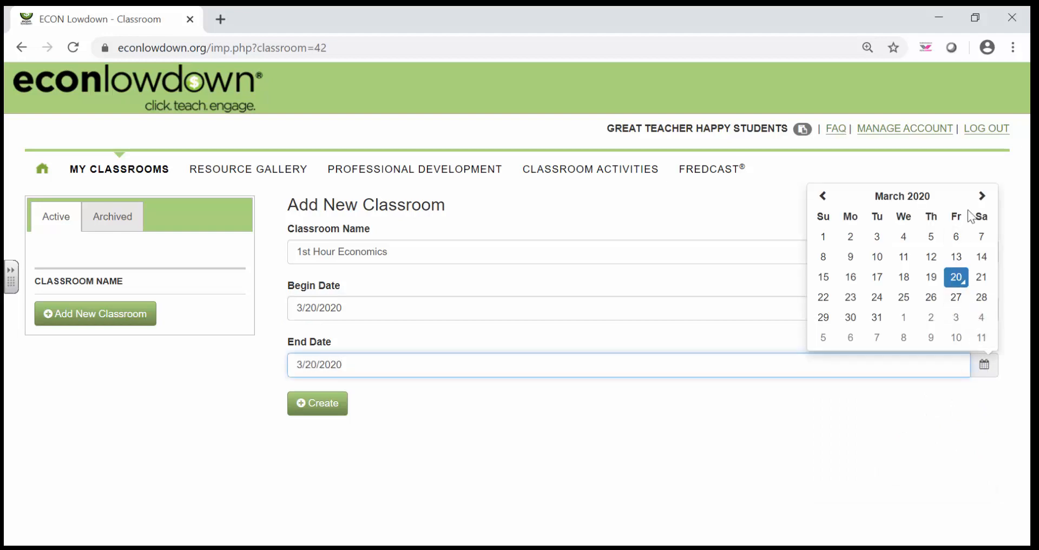
{"action": "left_click", "coordinate": [981, 195]}
{"action": "left_click", "coordinate": [858, 321]}
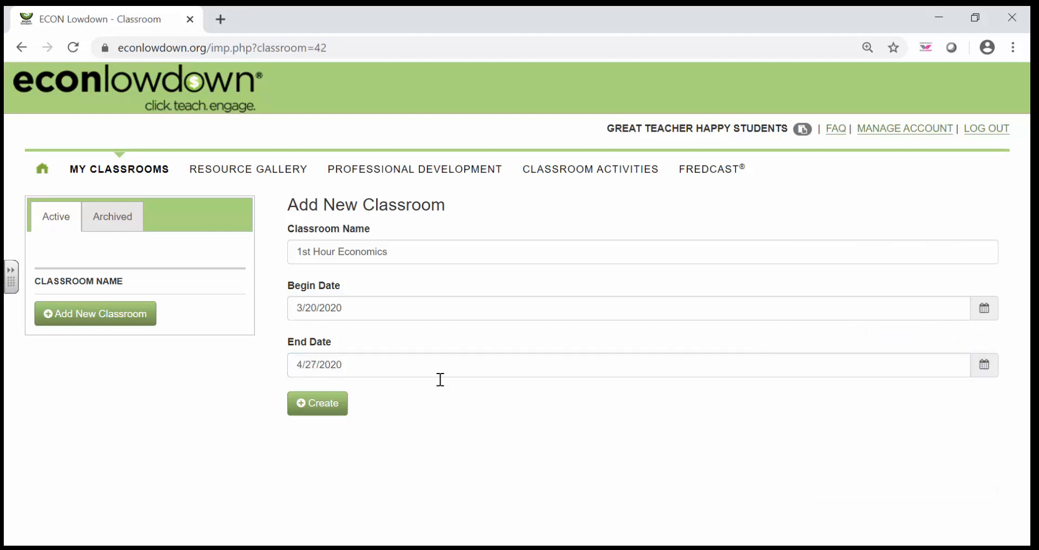
{"action": "left_click", "coordinate": [316, 404]}
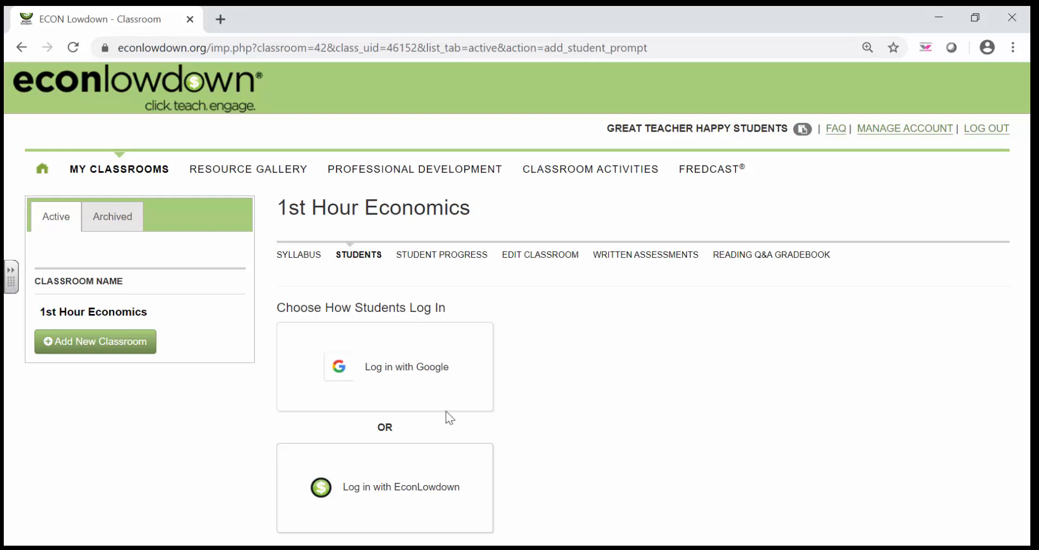
Try Google as the students' log-in method, answering No to the affirmation that all students are 13 or older.
{"action": "left_click", "coordinate": [443, 385]}
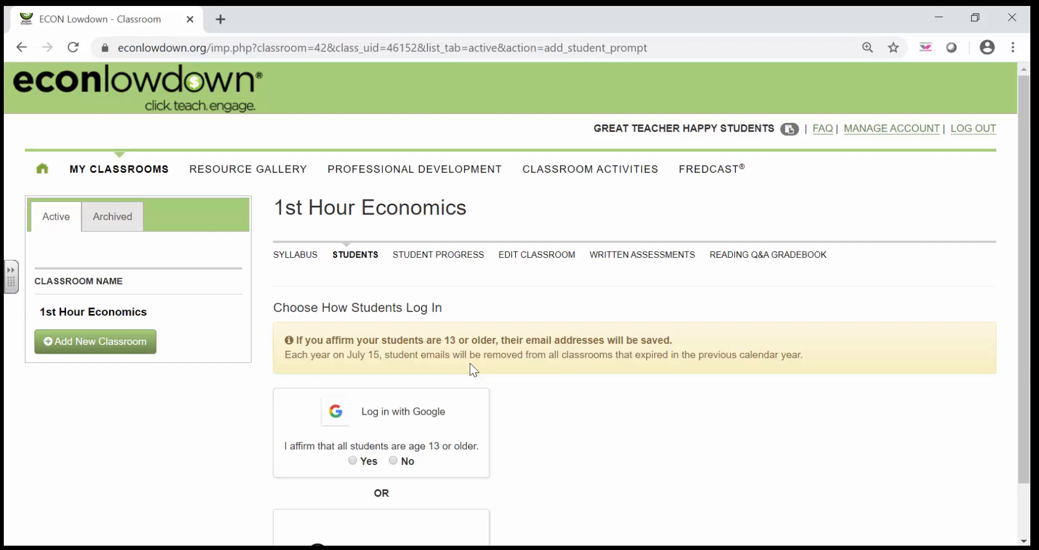
{"action": "left_click", "coordinate": [394, 461]}
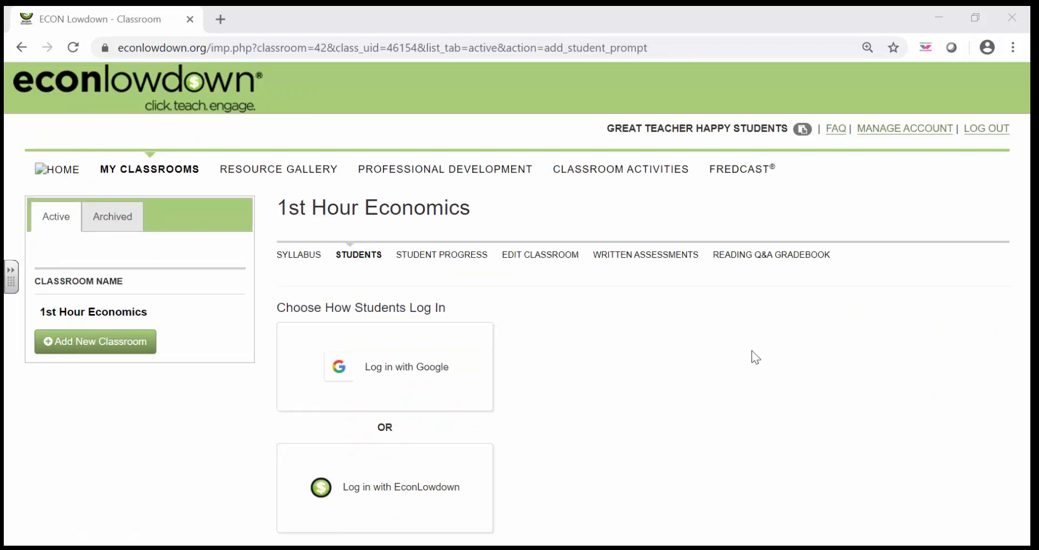
Choose EconLowdown as the students' log-in method and set the number of students to add to 3.
{"action": "left_click", "coordinate": [474, 474]}
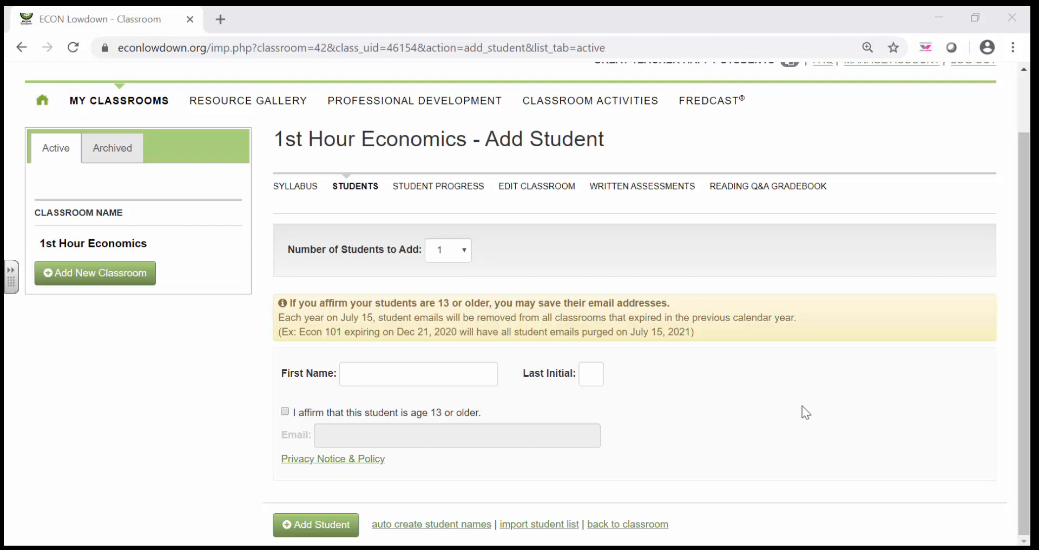
{"action": "left_click", "coordinate": [466, 254]}
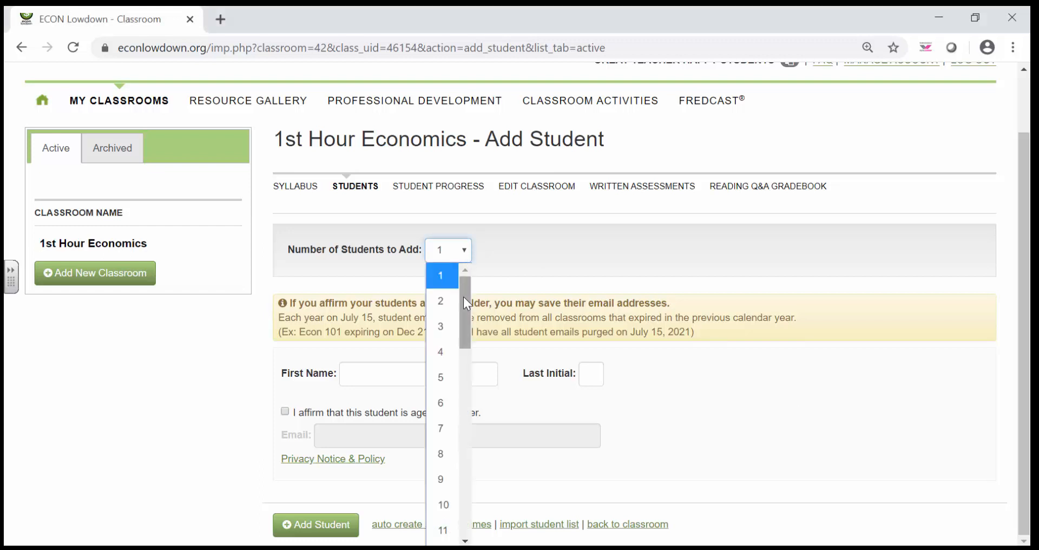
{"action": "scroll", "coordinate": [456, 335], "scroll_direction": "down", "scroll_amount": 1}
{"action": "left_click_drag", "start_coordinate": [456, 334], "coordinate": [477, 312]}
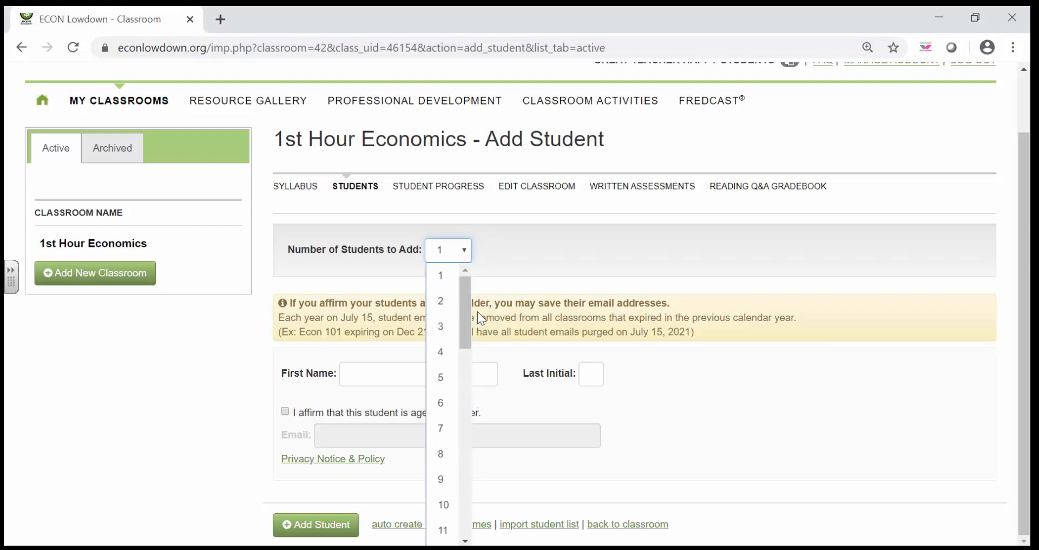
{"action": "left_click", "coordinate": [448, 331]}
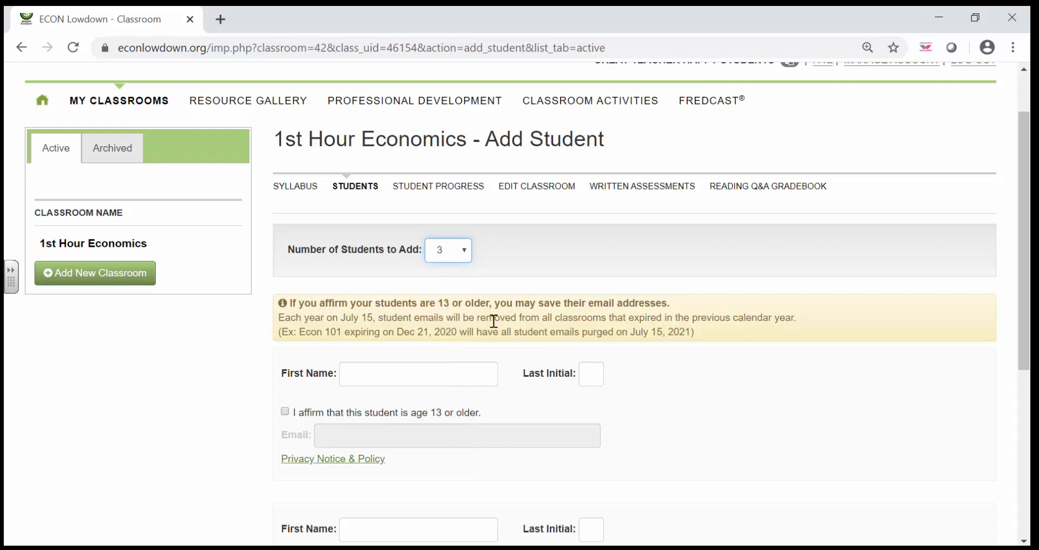
Fill in the first name and last initial of each of the three students and add them to the classroom.
{"action": "scroll", "coordinate": [794, 372], "scroll_direction": "down", "scroll_amount": 4}
{"action": "scroll", "coordinate": [793, 369], "scroll_direction": "down", "scroll_amount": 1}
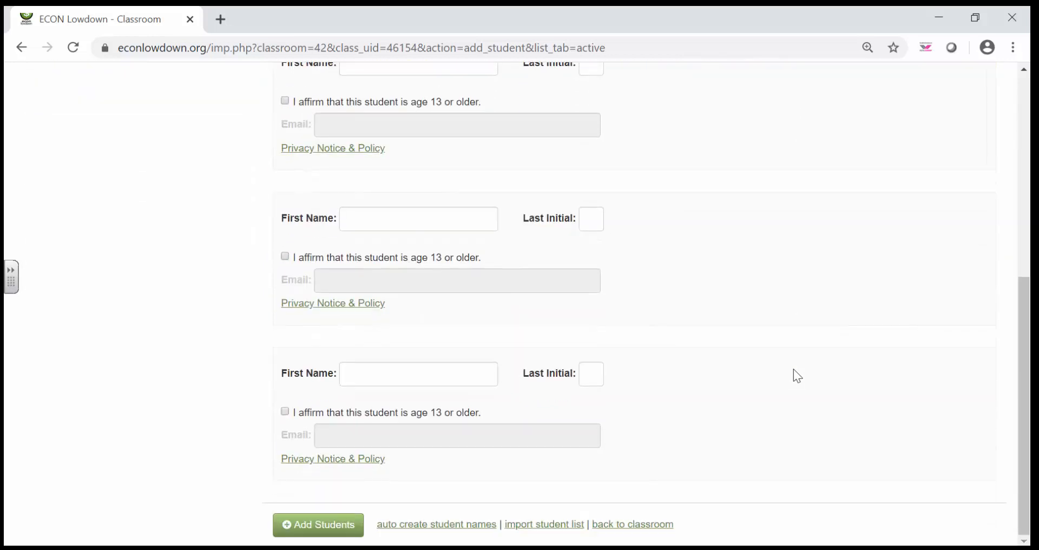
{"action": "scroll", "coordinate": [793, 369], "scroll_direction": "up", "scroll_amount": 1}
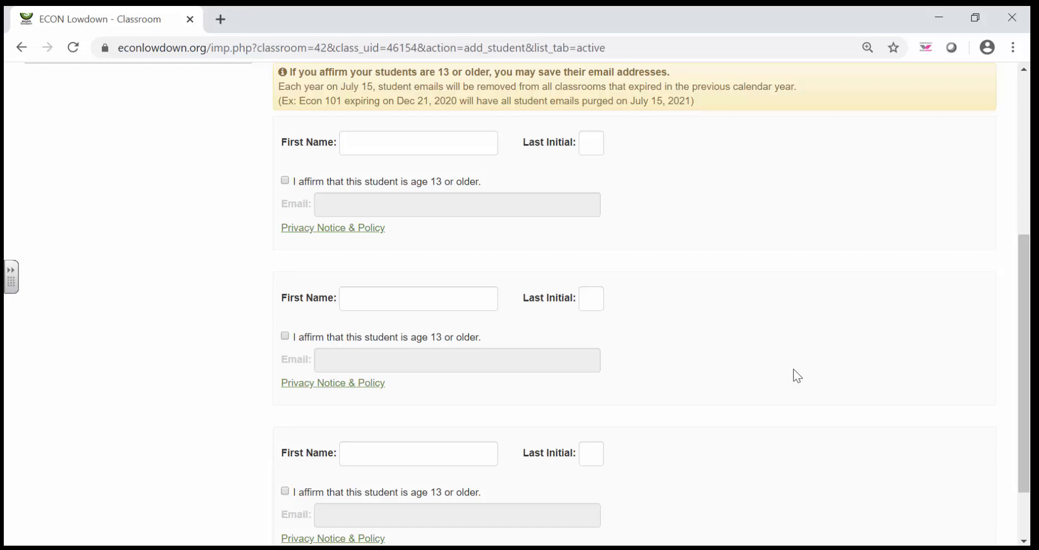
{"action": "scroll", "coordinate": [793, 369], "scroll_direction": "up", "scroll_amount": 2}
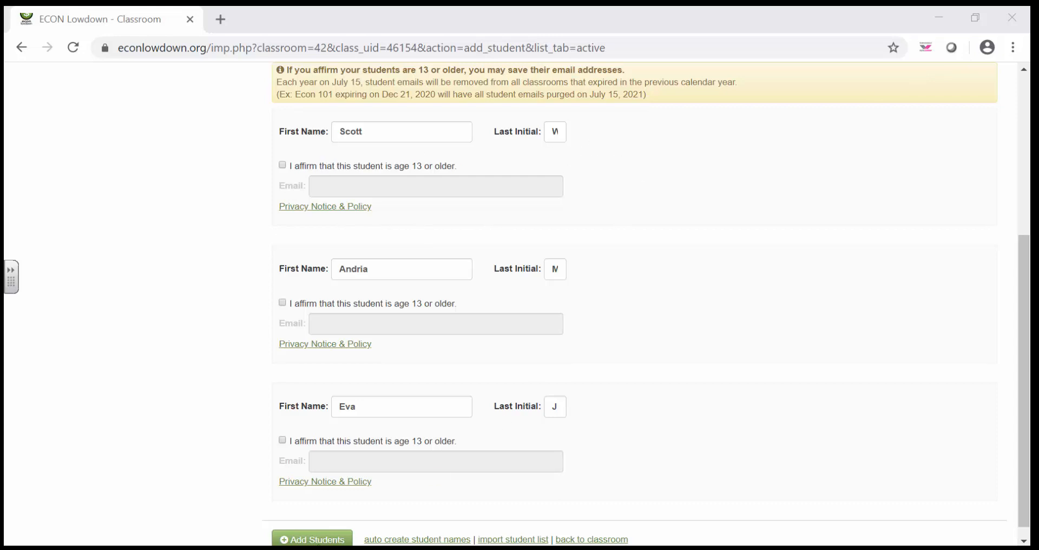
{"action": "left_click", "coordinate": [318, 540]}
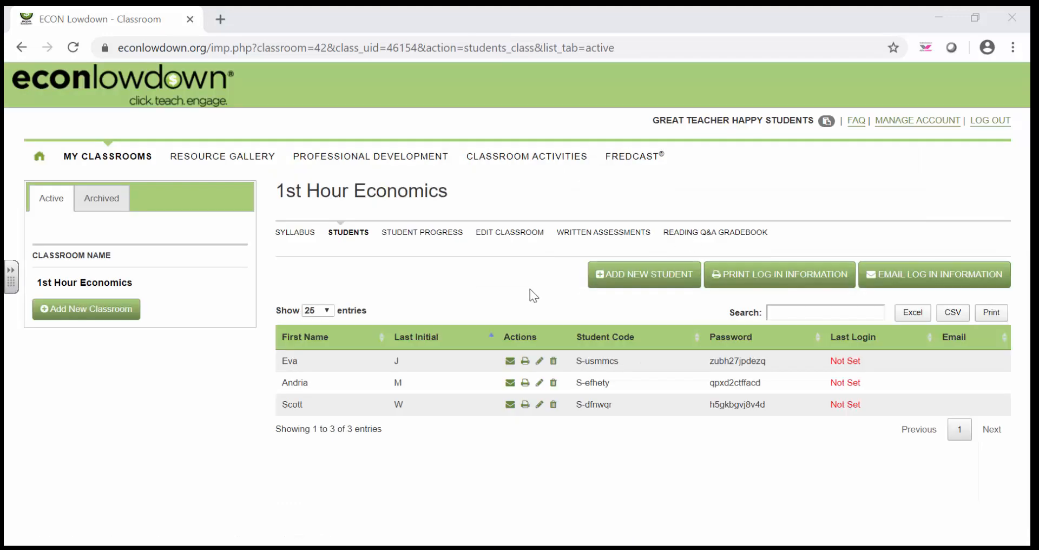
Review the student list import option and its guide on saving an Excel spreadsheet as CSV, and return to the class's students.
{"action": "left_click", "coordinate": [615, 277]}
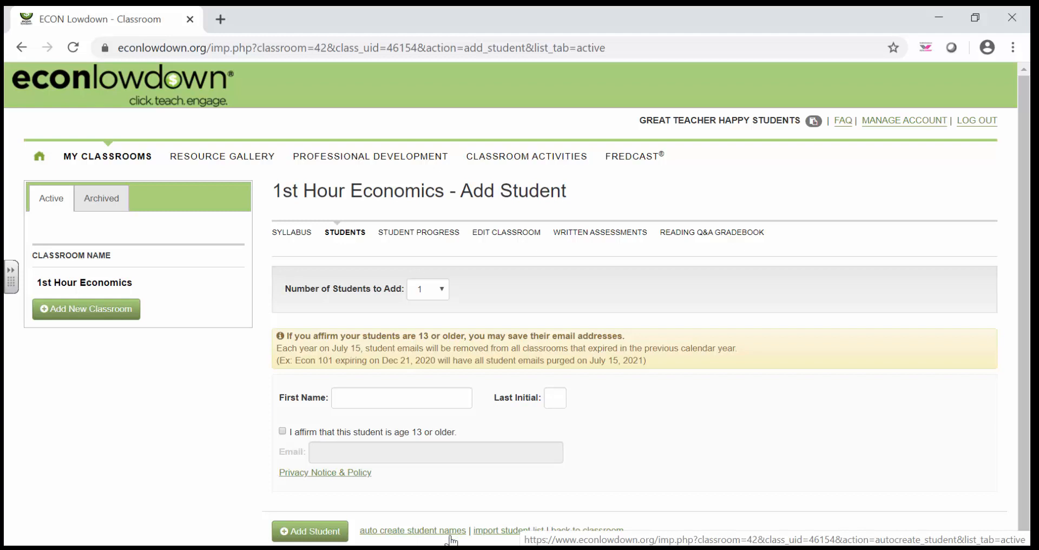
{"action": "left_click", "coordinate": [502, 533]}
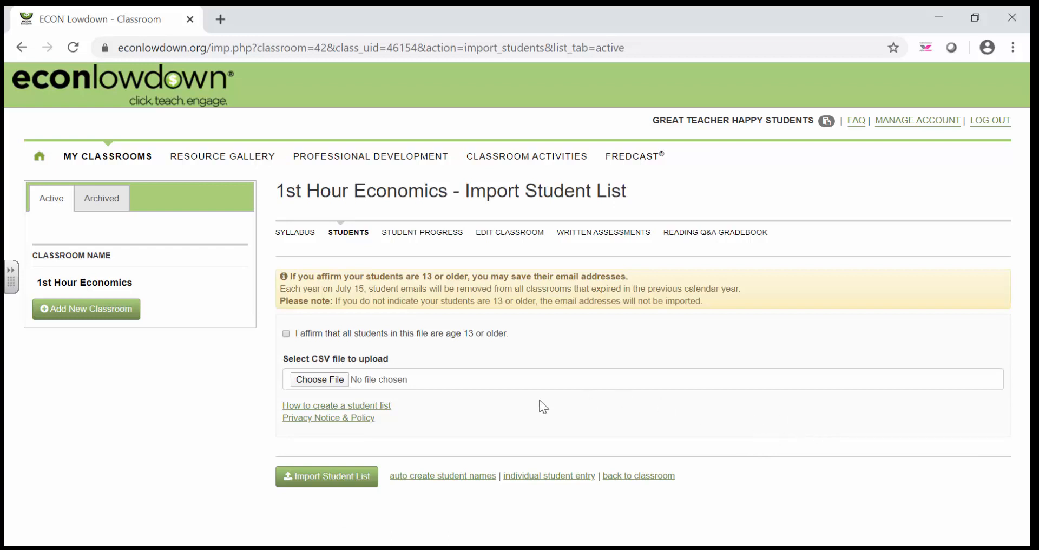
{"action": "left_click", "coordinate": [362, 406]}
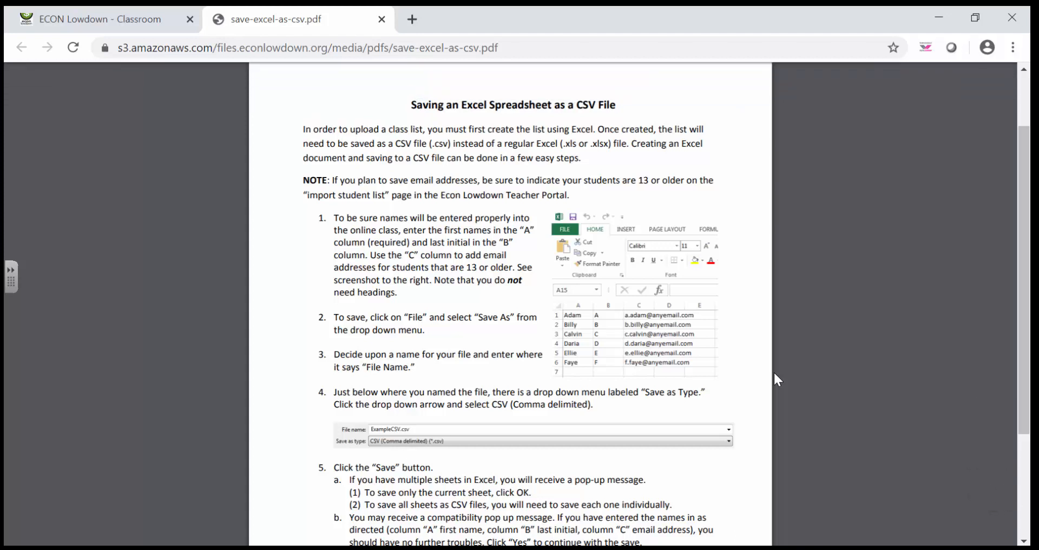
{"action": "left_click", "coordinate": [54, 21]}
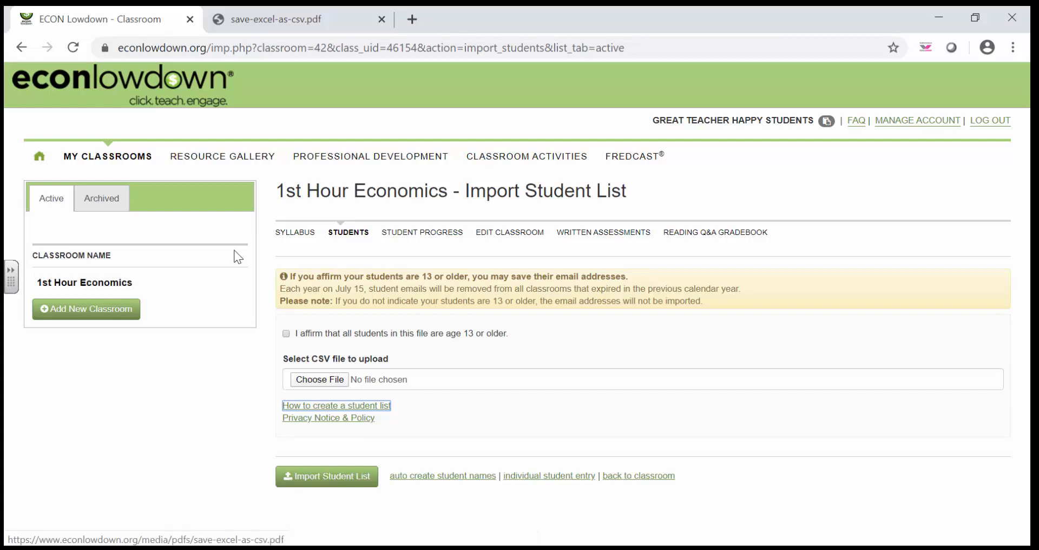
{"action": "left_click", "coordinate": [351, 232]}
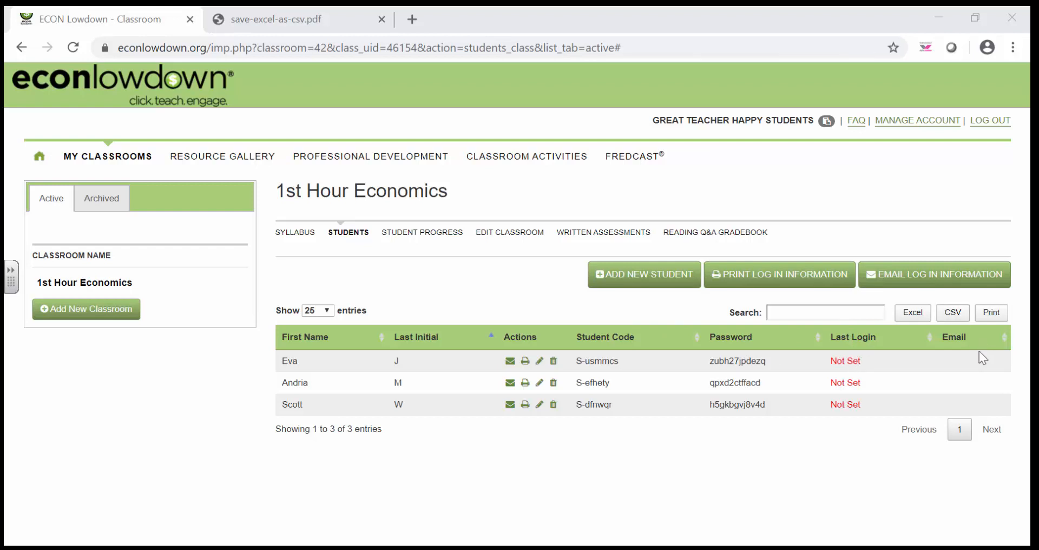
Examine the email login form for the first listed student, including its optional message field, and close it without sending.
{"action": "left_click", "coordinate": [510, 363]}
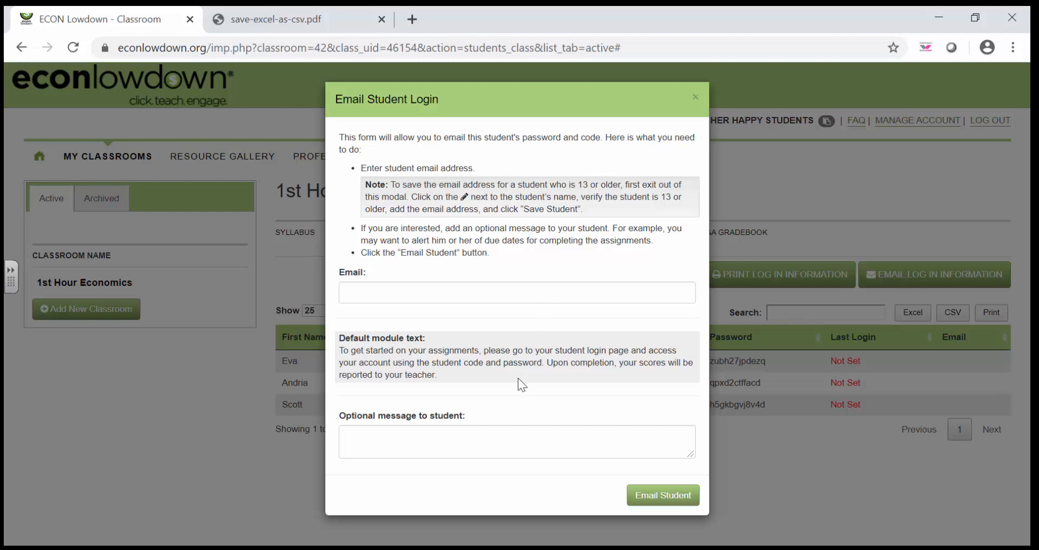
{"action": "left_click", "coordinate": [503, 435]}
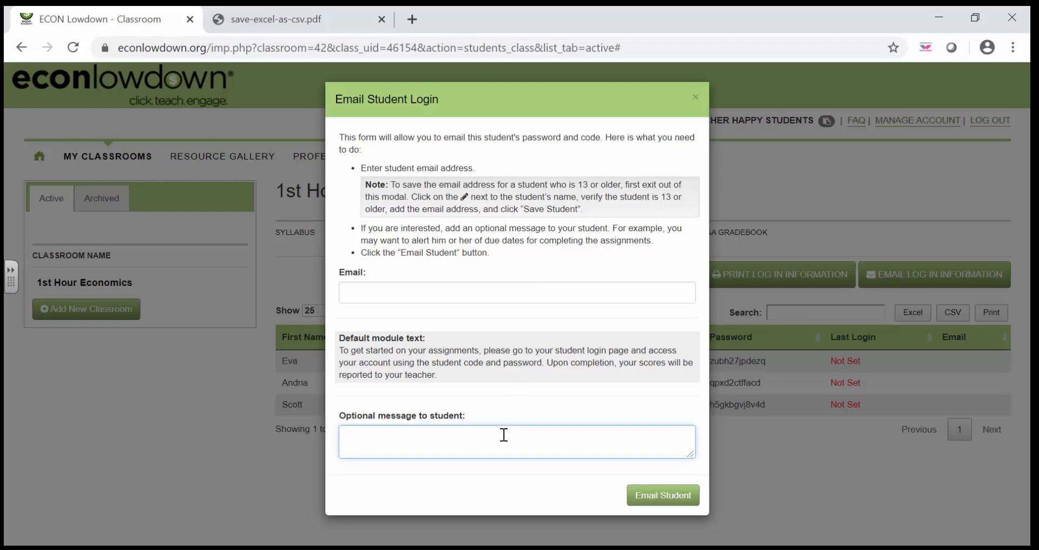
{"action": "left_click", "coordinate": [696, 98]}
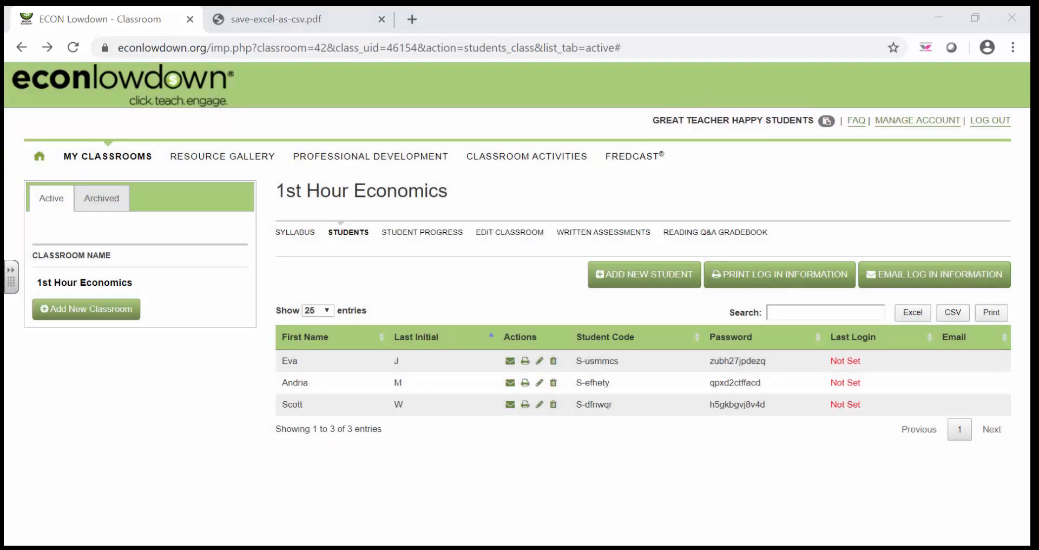
Examine the form for emailing log-in information to the whole class and return to the student list.
{"action": "left_click", "coordinate": [928, 275]}
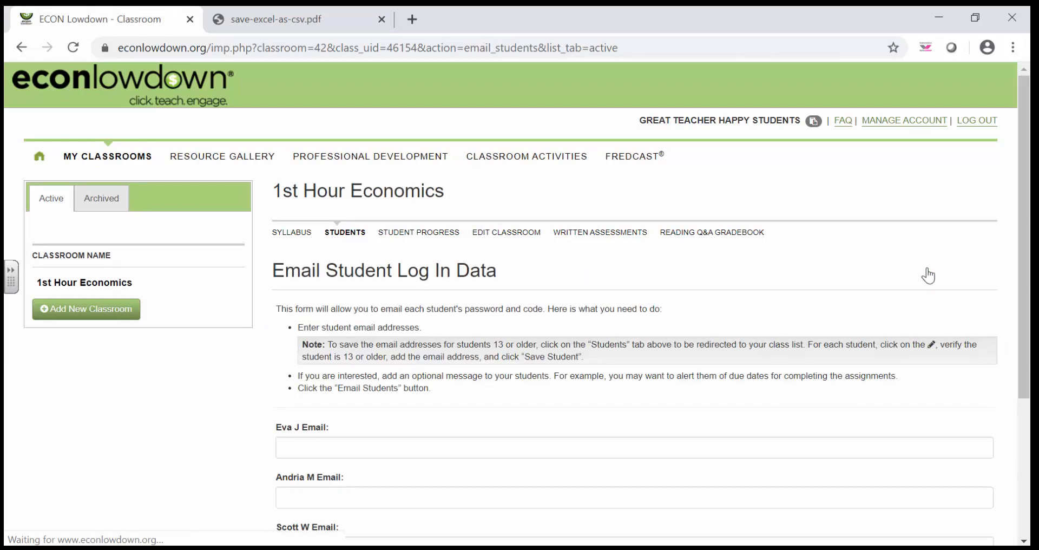
{"action": "scroll", "coordinate": [727, 284], "scroll_direction": "down", "scroll_amount": 3}
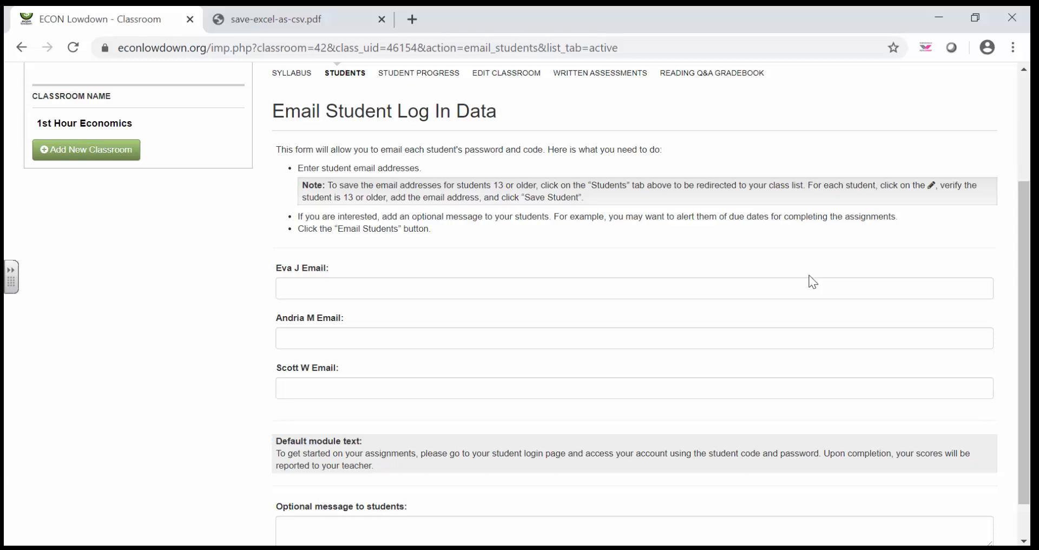
{"action": "key", "text": "alt+Left"}
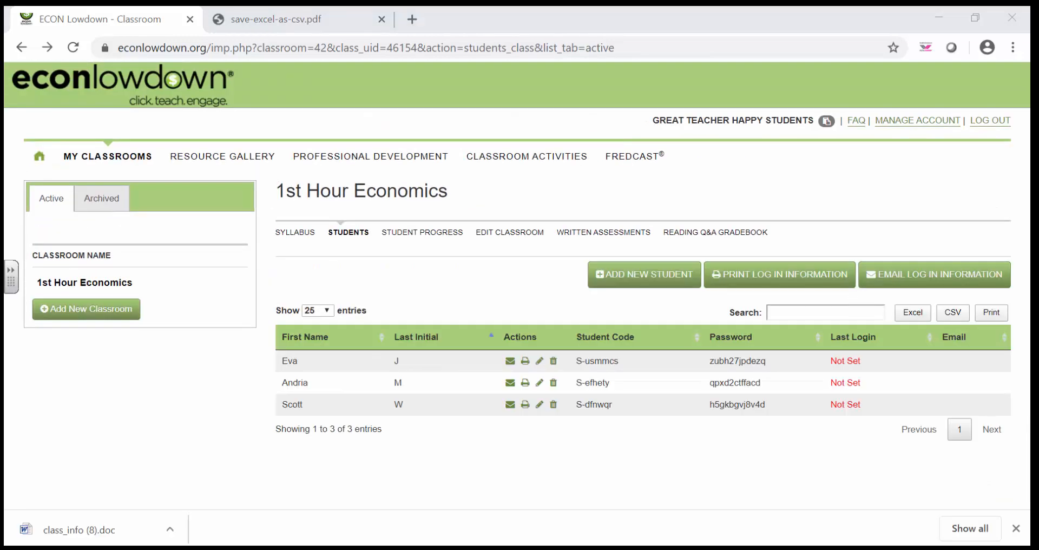